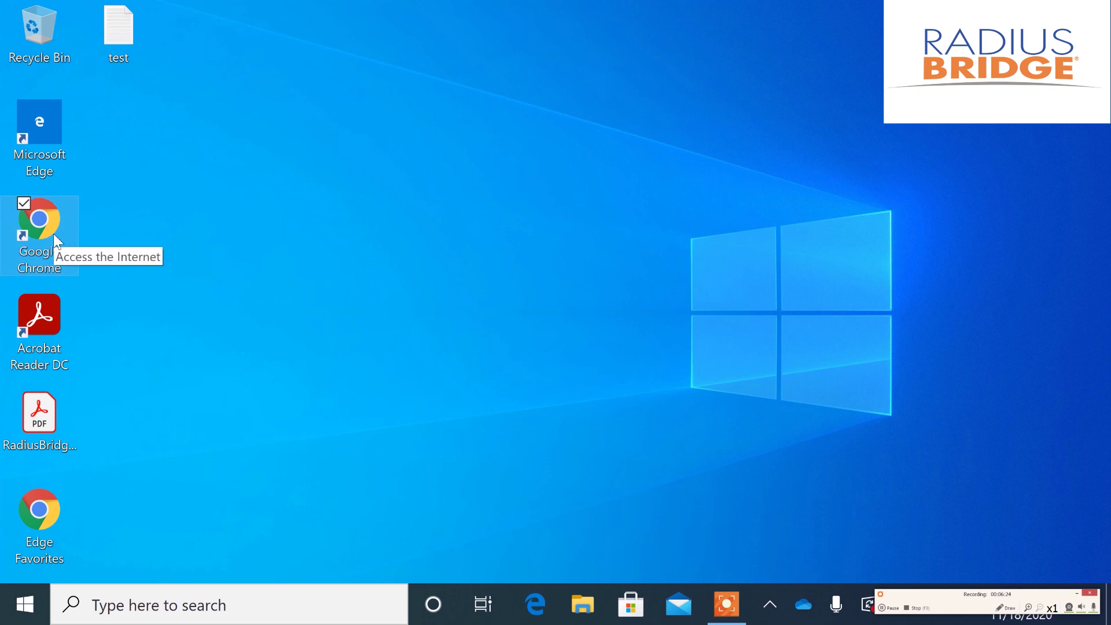
# Delete the Google Chrome shortcut from the desktop via its context menu
pyautogui.rightClick(53, 233)
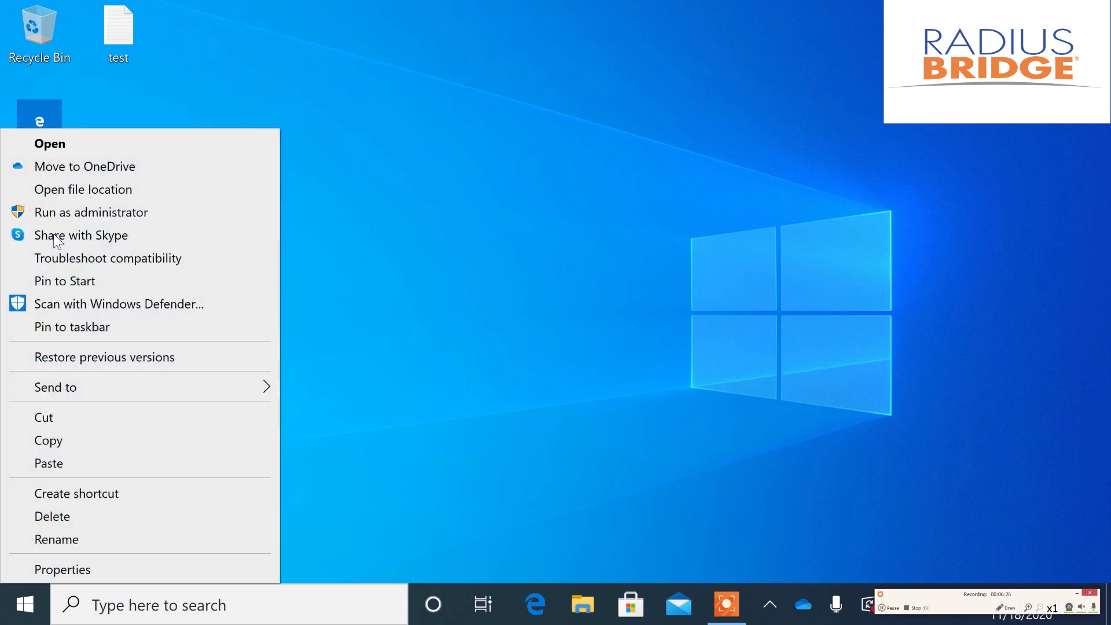
pyautogui.click(133, 522)
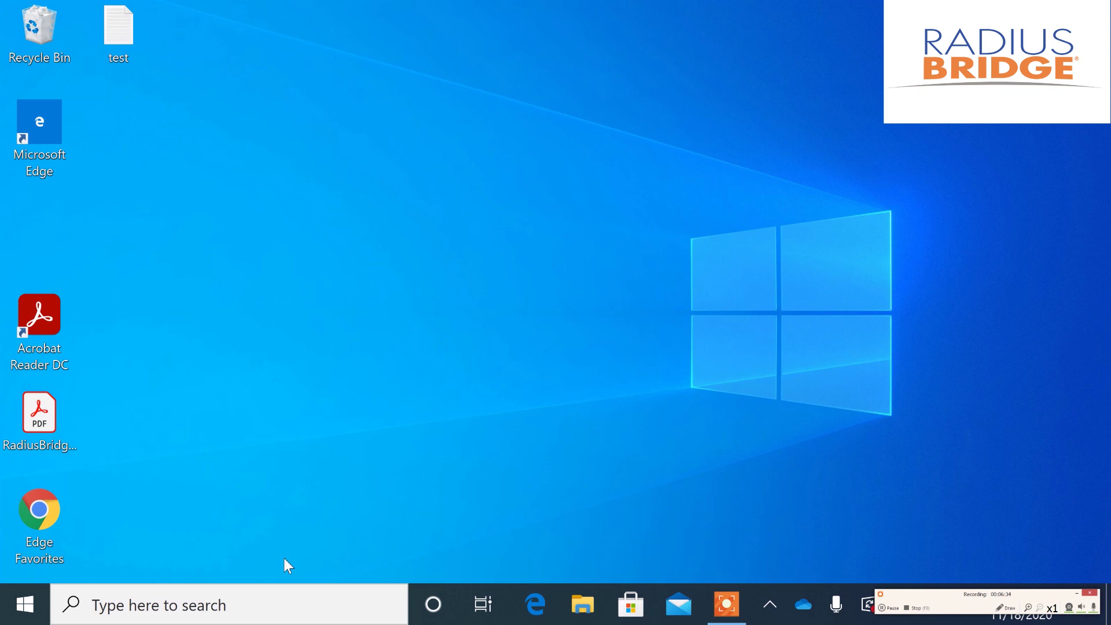
# Search for chrome and bring up the Google Chrome result's options
pyautogui.click(287, 604)
pyautogui.write('chro')
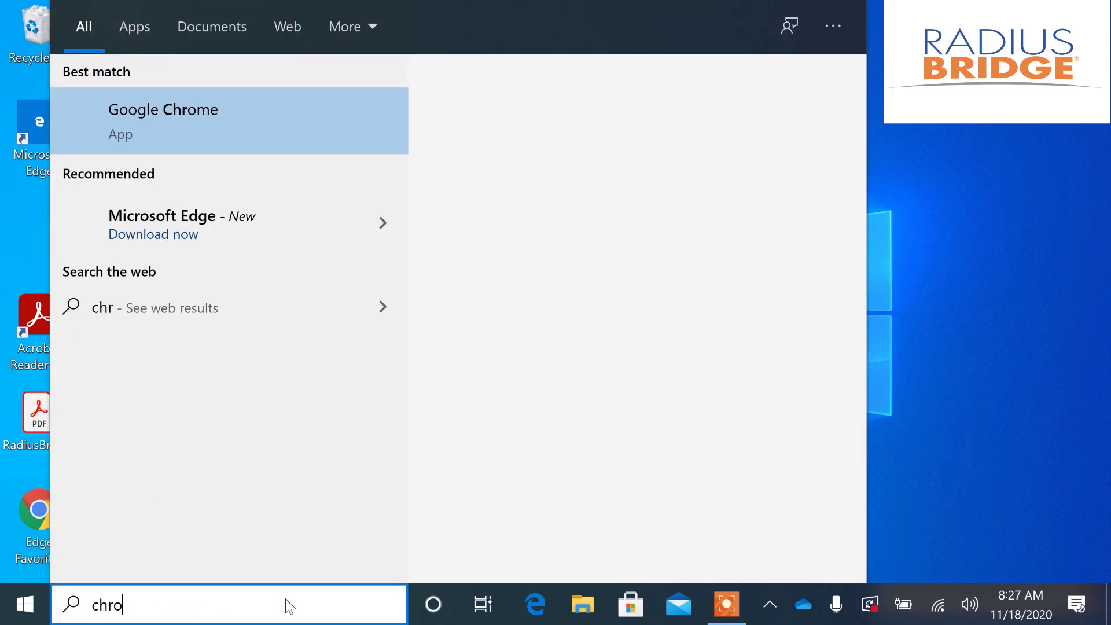
pyautogui.write('me')
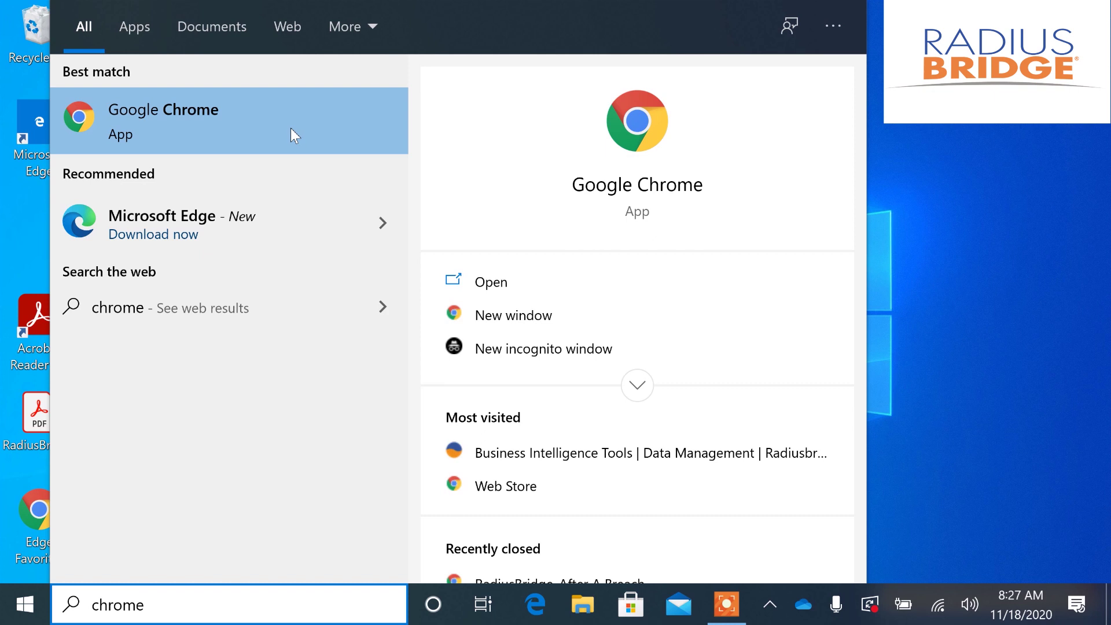
pyautogui.rightClick(291, 128)
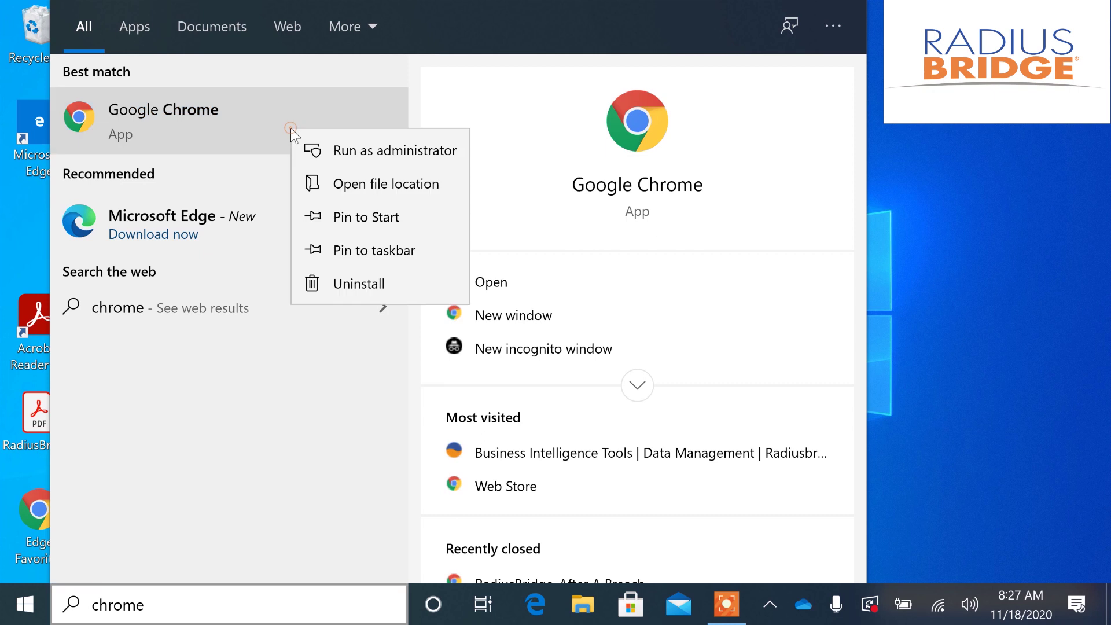
# Open Chrome's file location and bring up the Programs shortcut's context menu
pyautogui.click(389, 187)
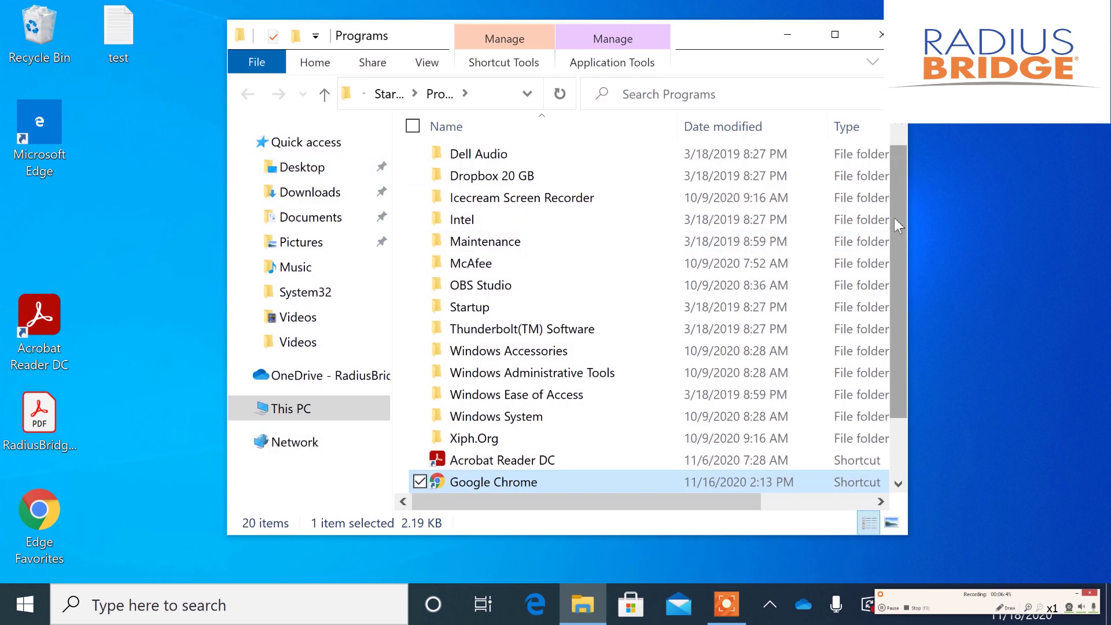
pyautogui.moveTo(893, 218); pyautogui.dragTo(905, 303)
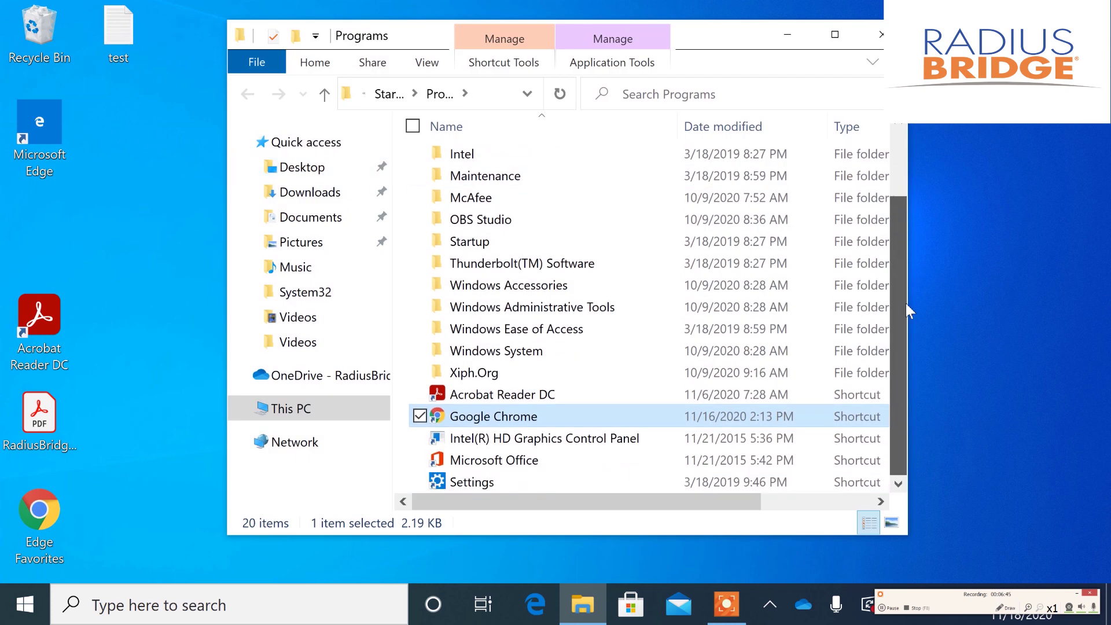
pyautogui.rightClick(524, 422)
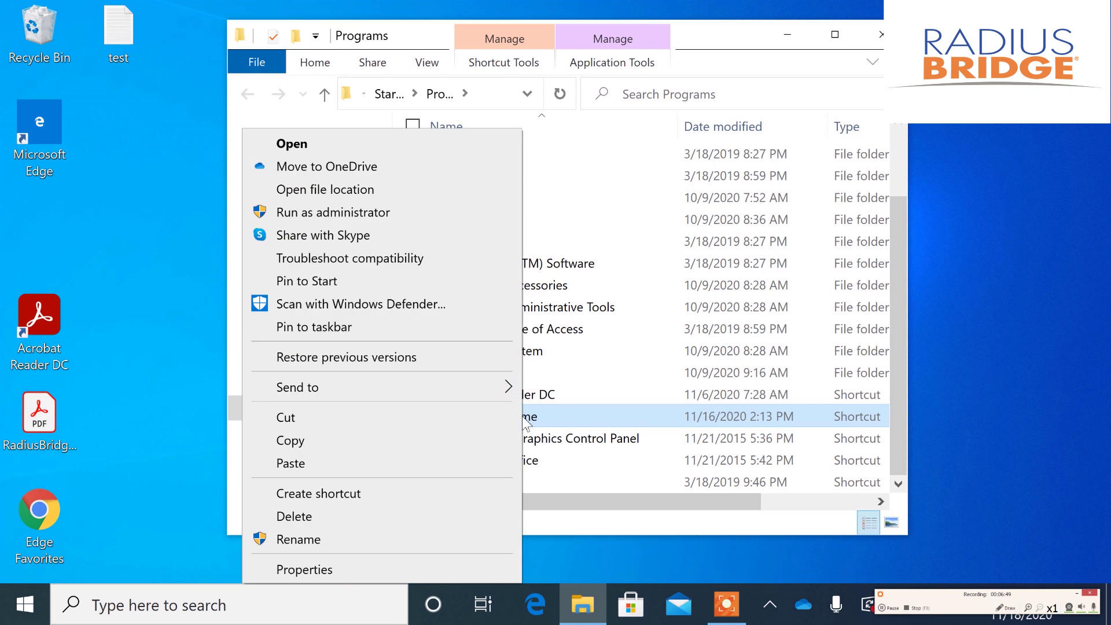